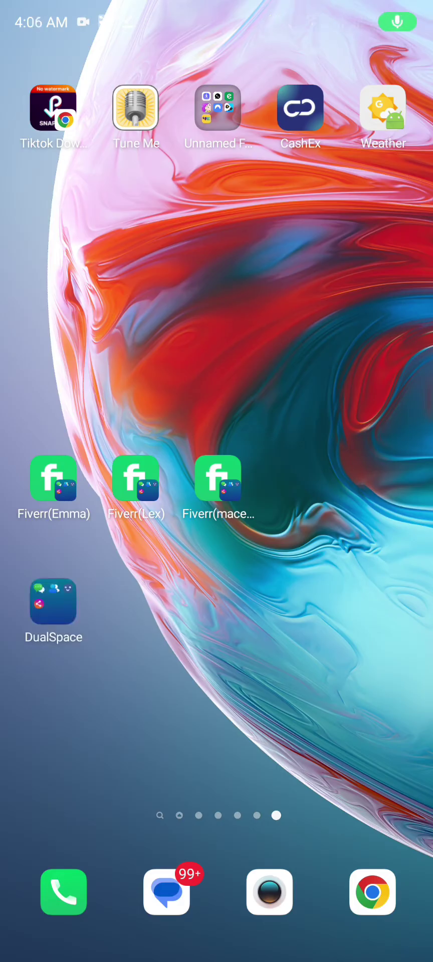
Review the phone's specs under Settings > My phone, including Android 12 and 8 GB RAM.
left_click_drag(351, 5, 350, 451)
left_click(376, 170)
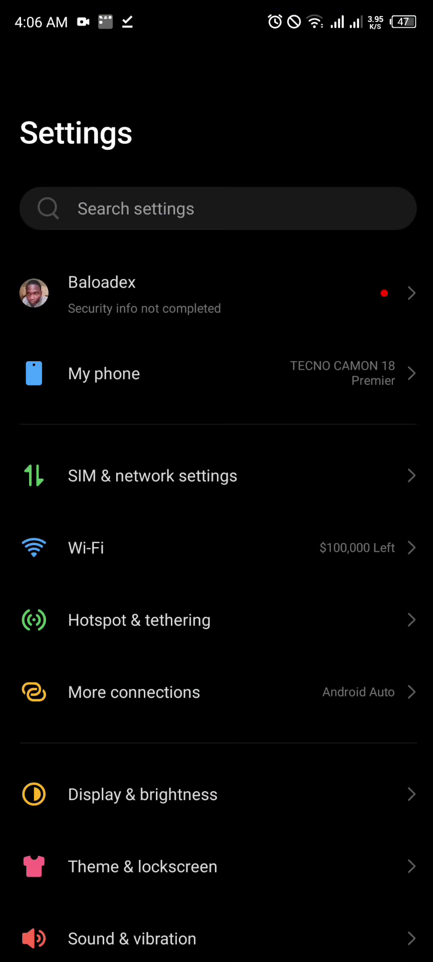
left_click(326, 383)
left_click_drag(168, 531, 297, 212)
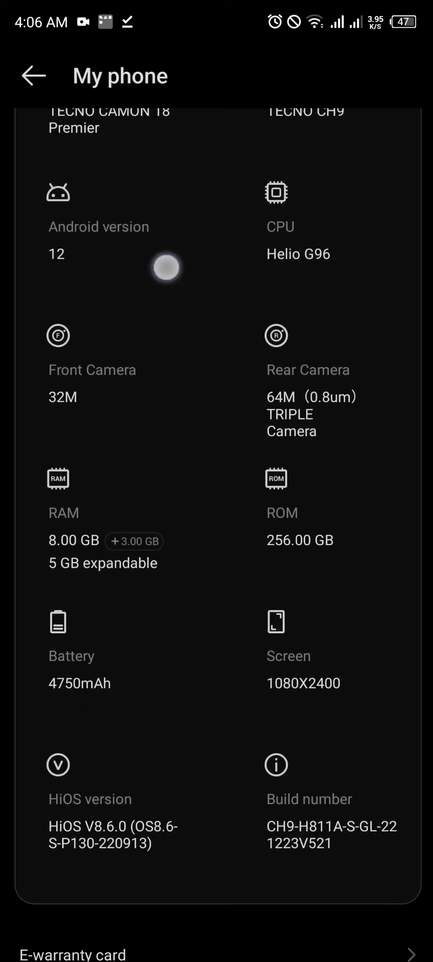
left_click_drag(168, 263, 186, 173)
left_click(156, 172)
left_click_drag(156, 172, 150, 184)
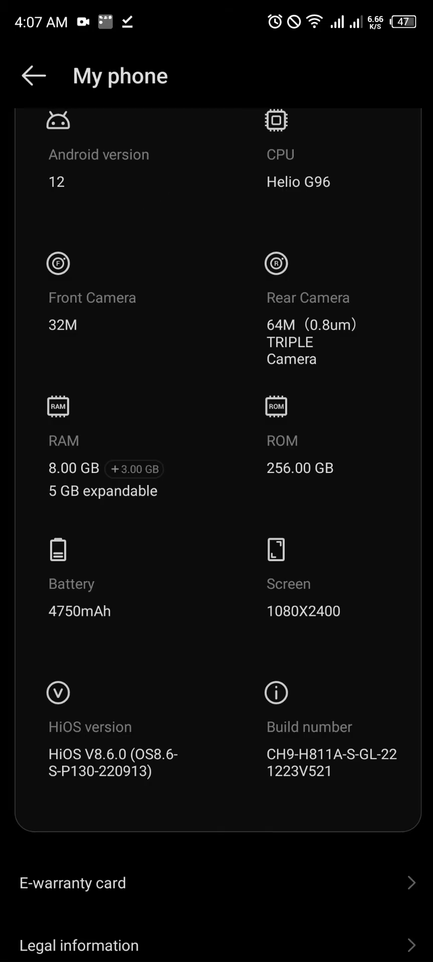
Return home and page to Dual Space, showing the Emma, Lex and Fiverr(3) clones.
left_click_drag(237, 954, 233, 816)
left_click_drag(350, 505, 125, 506)
left_click_drag(361, 501, 193, 510)
left_click_drag(264, 480, 75, 485)
mouse_move(350, 491)
left_mouse_down()
mouse_move(125, 496)
mouse_move(351, 495)
mouse_move(125, 501)
left_mouse_up()
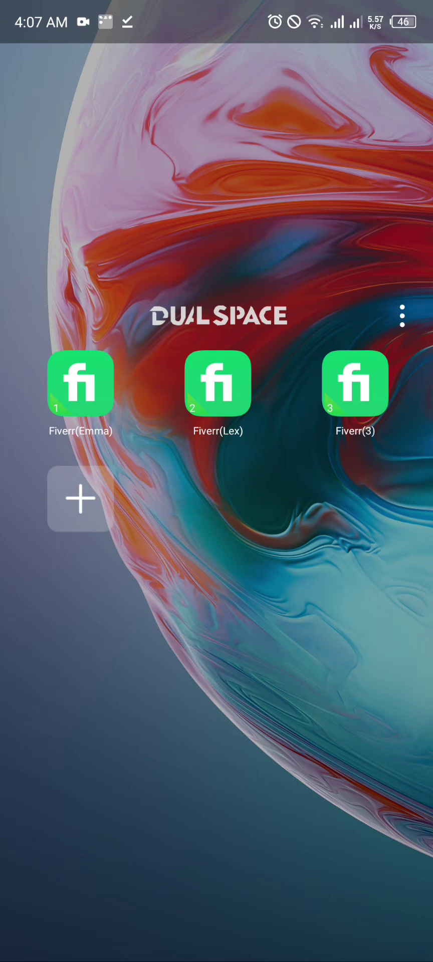
Clone Fiverr again from the app list to create Fiverr(4).
left_click(80, 498)
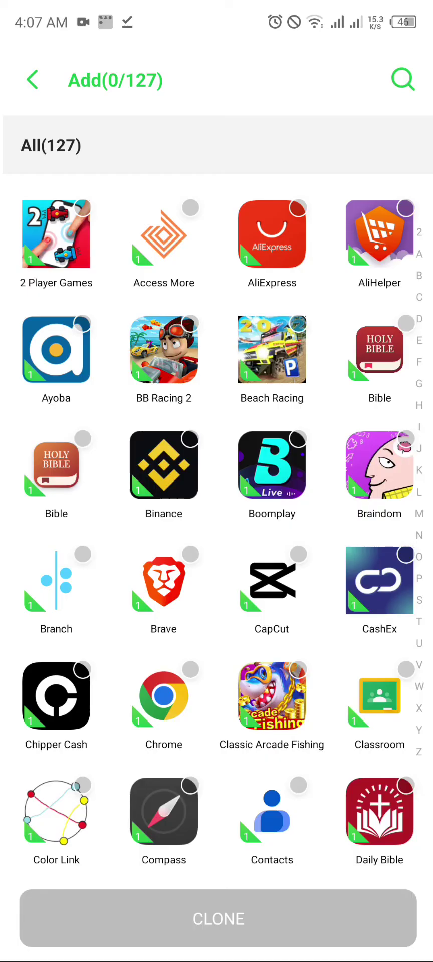
scroll(216, 501, "down", 5)
scroll(216, 501, "up", 8)
scroll(215, 582, "down", 10)
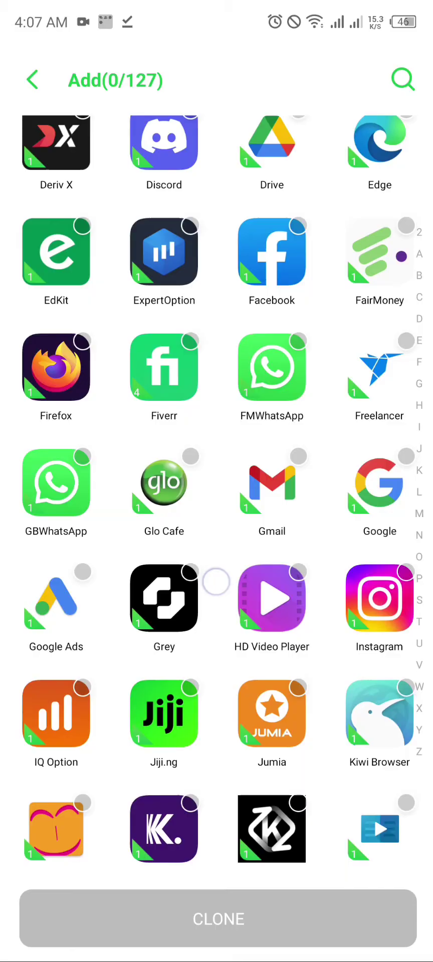
scroll(215, 582, "down", 2)
scroll(216, 582, "down", 2)
scroll(214, 576, "up", 2)
scroll(213, 567, "up", 3)
scroll(213, 567, "up", 2)
scroll(233, 535, "down", 3)
left_click(184, 326)
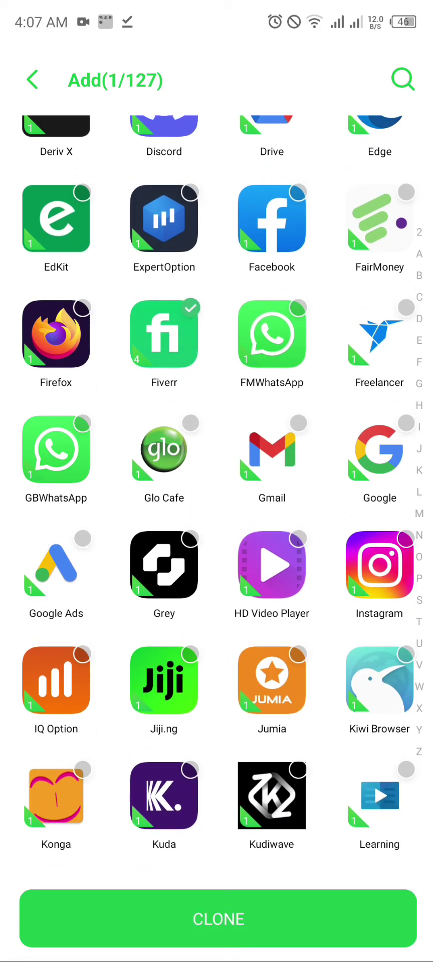
left_click(280, 922)
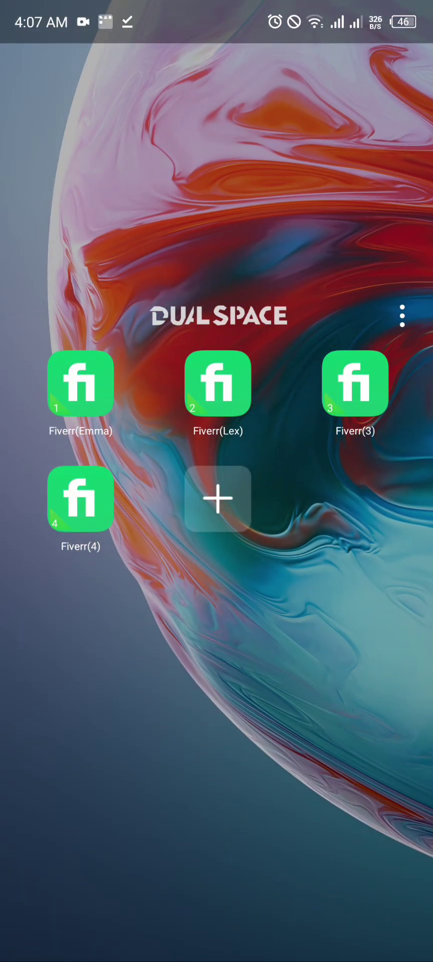
Add three more Fiverr clones from the clone menu: Fiverr(5), Fiverr(6) and Fiverr(7).
left_click(78, 507)
left_click(188, 596)
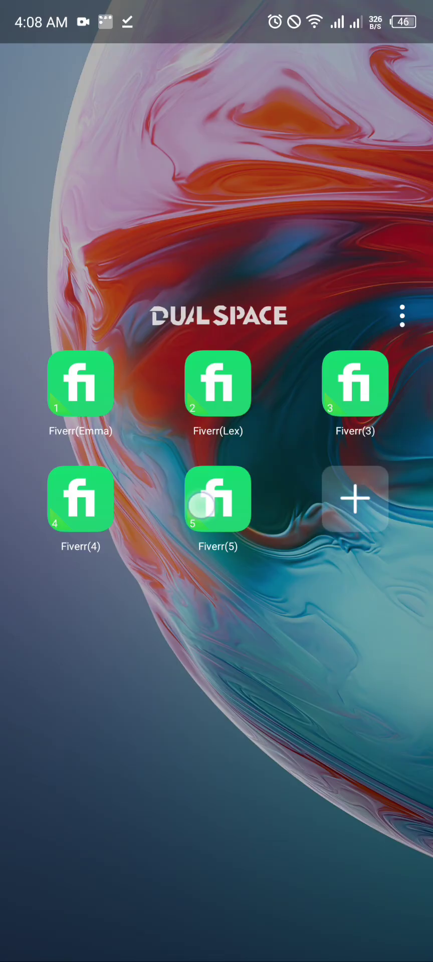
left_click_drag(208, 515, 237, 519)
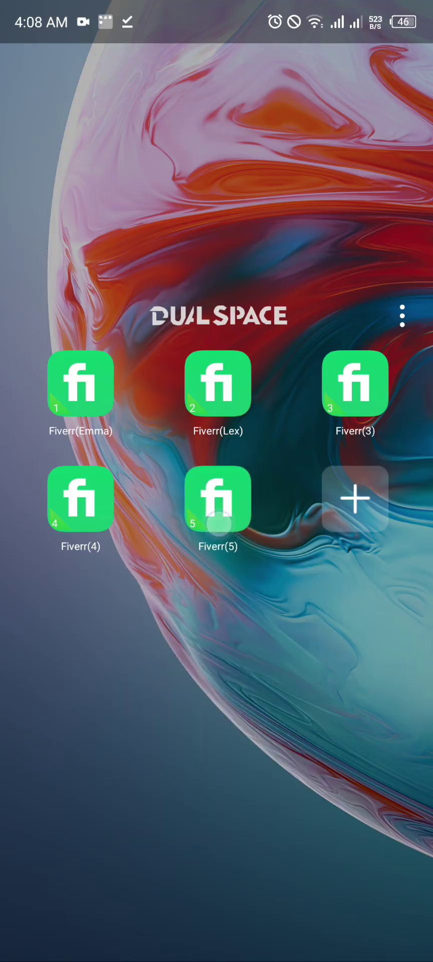
left_click(237, 518)
left_click(188, 598)
left_click(342, 483)
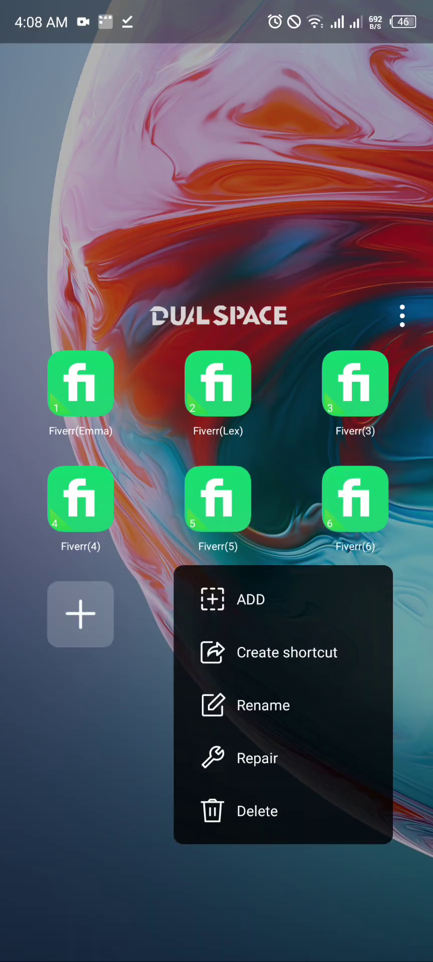
left_click(221, 596)
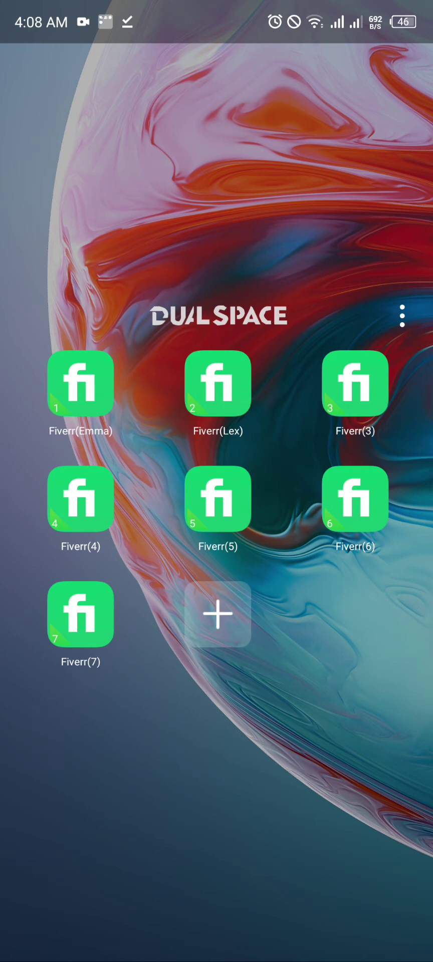
Create a home-screen shortcut named Fiverr(4) from Dual Space, then return to the home screen.
left_click(90, 517)
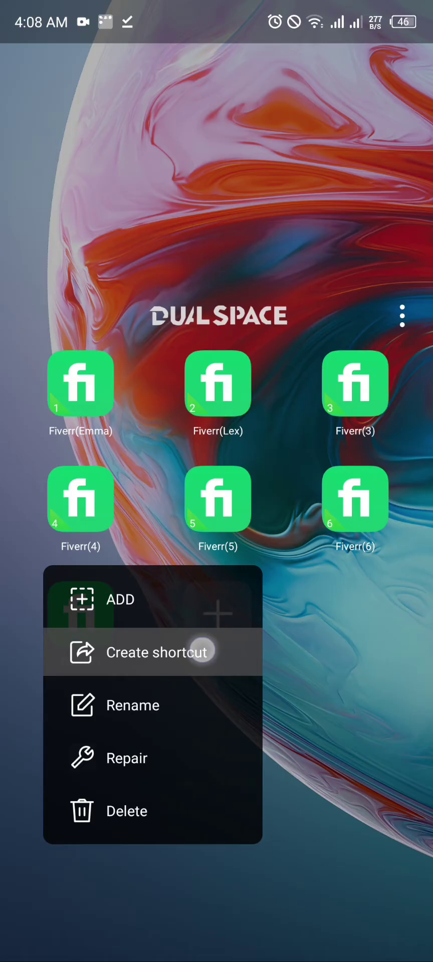
left_click(202, 650)
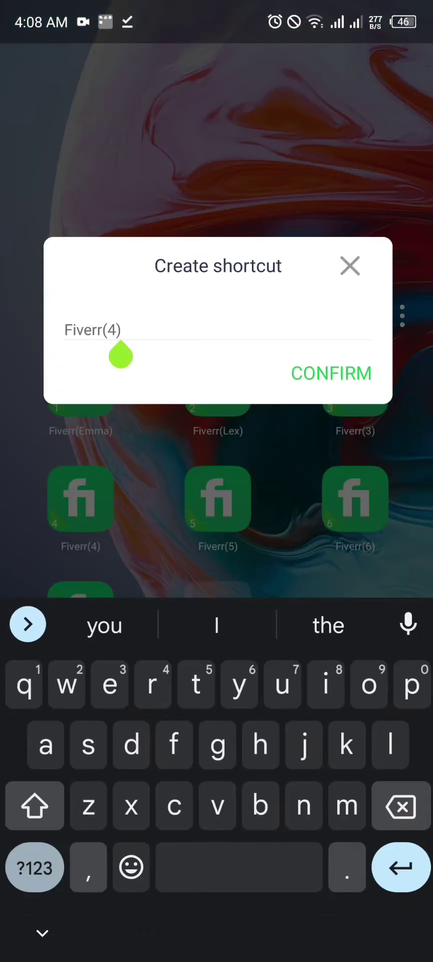
left_click(321, 374)
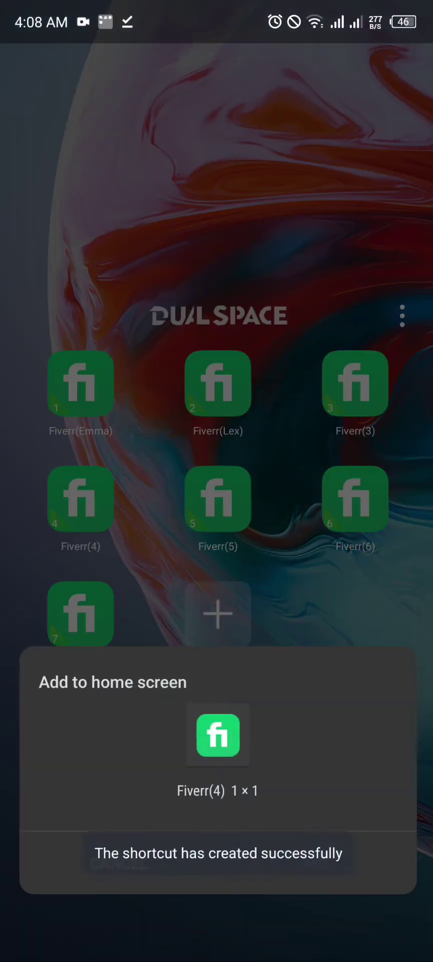
left_click(347, 853)
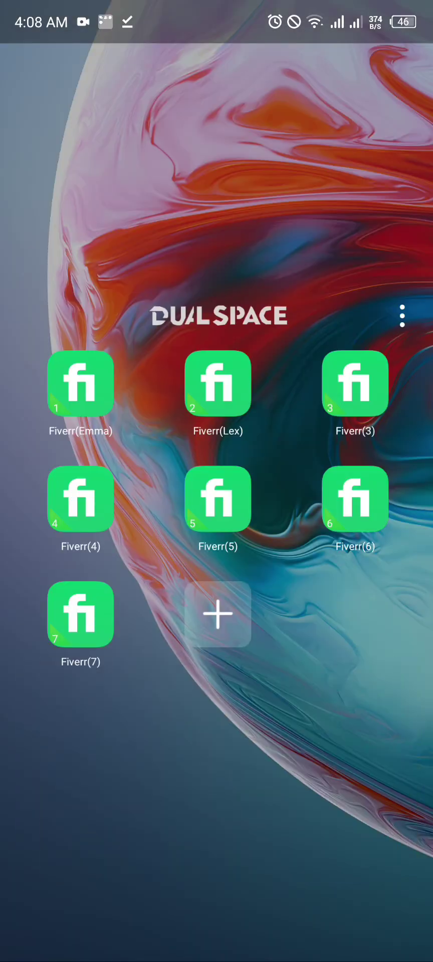
left_click_drag(243, 956, 243, 701)
left_click_drag(75, 501, 401, 501)
Launch Fiverr(4) from its shortcut to the sign-in welcome screen, then return home to the Dual Space page.
left_click_drag(75, 501, 400, 501)
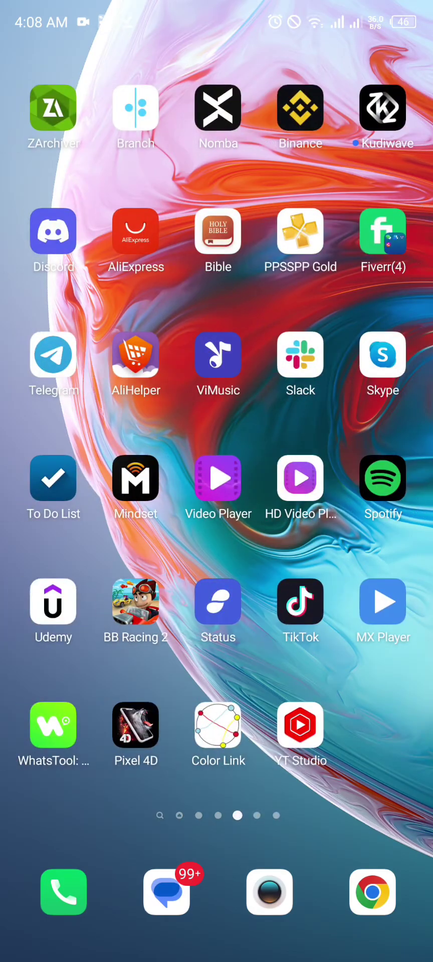
mouse_move(75, 501)
left_mouse_down()
mouse_move(401, 501)
mouse_move(75, 500)
left_mouse_up()
mouse_move(382, 236)
left_mouse_down()
mouse_move(335, 271)
mouse_move(398, 203)
mouse_move(380, 265)
mouse_move(381, 233)
left_mouse_up()
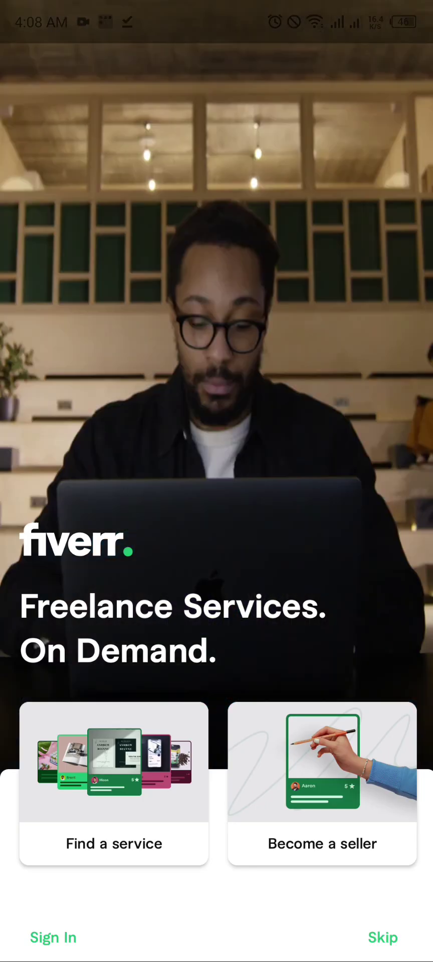
left_click_drag(217, 957, 217, 826)
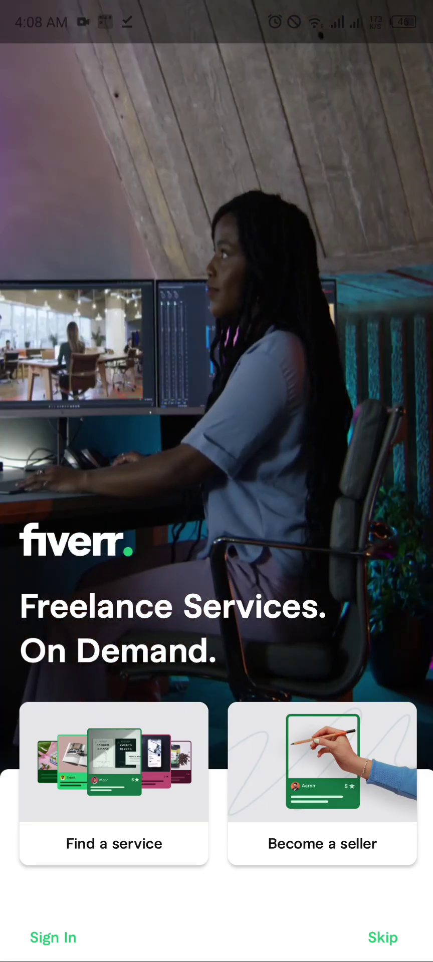
left_click_drag(216, 951, 234, 616)
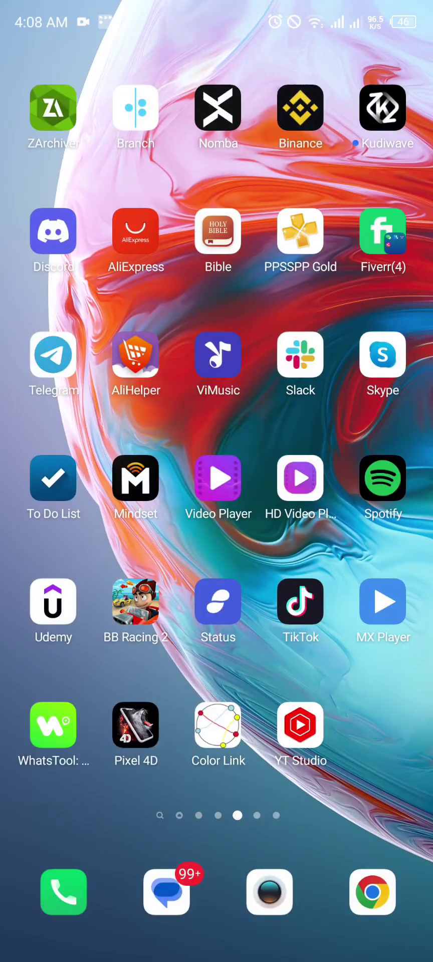
left_click_drag(351, 616, 100, 616)
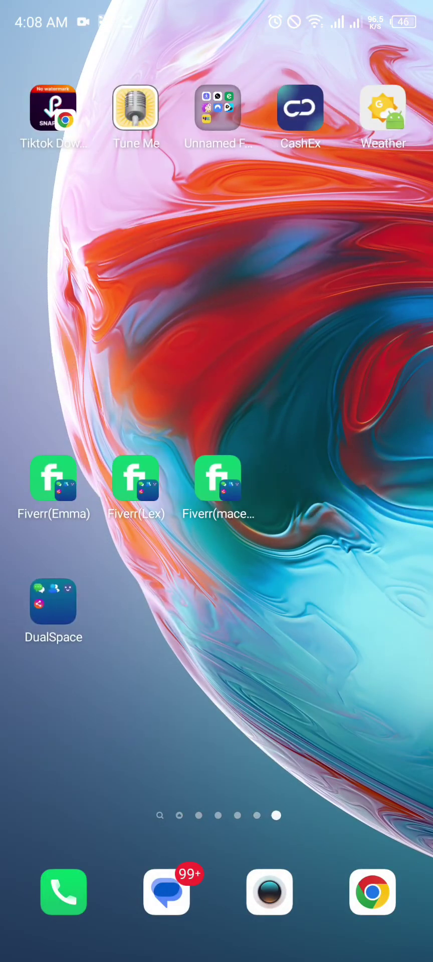